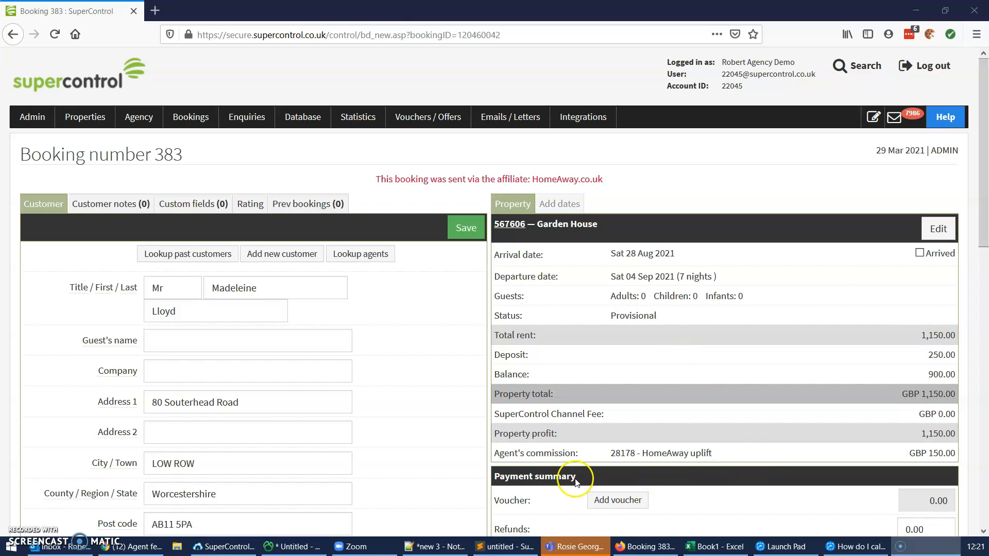
Review the agent's commission line on the HomeAway booking and open the form for adding a booking agent.
left_click_drag(498, 453, 956, 453)
left_click(731, 407)
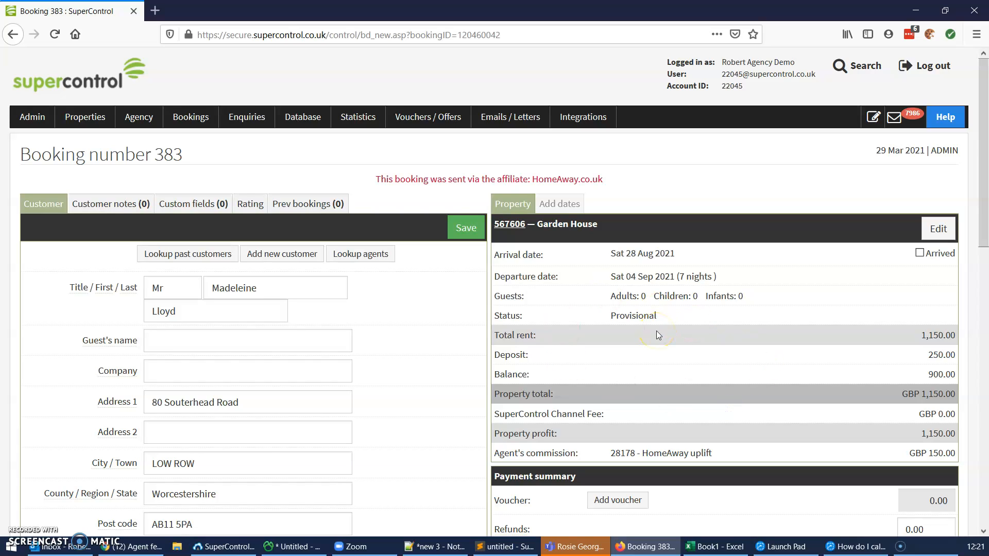
left_click(24, 119)
mouse_move(66, 327)
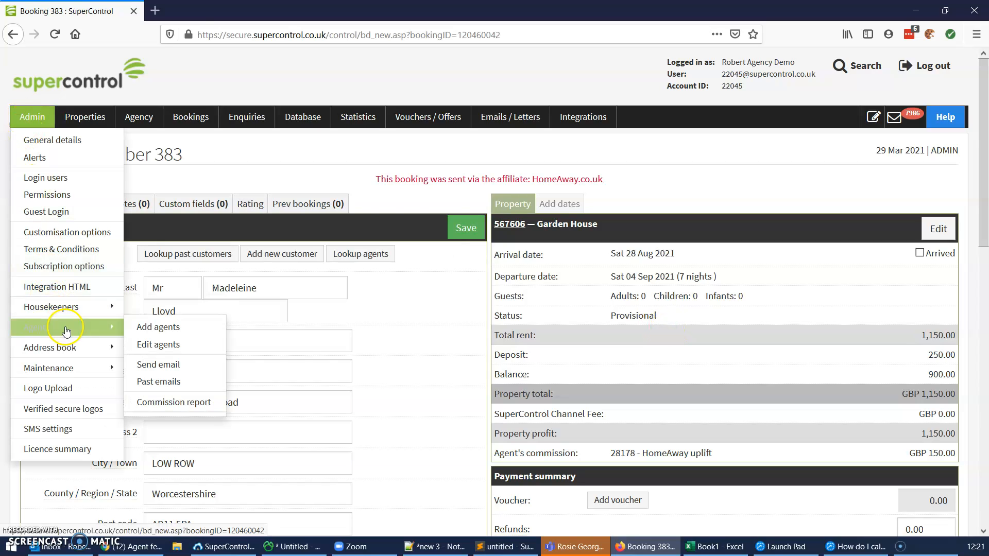
left_click(166, 326)
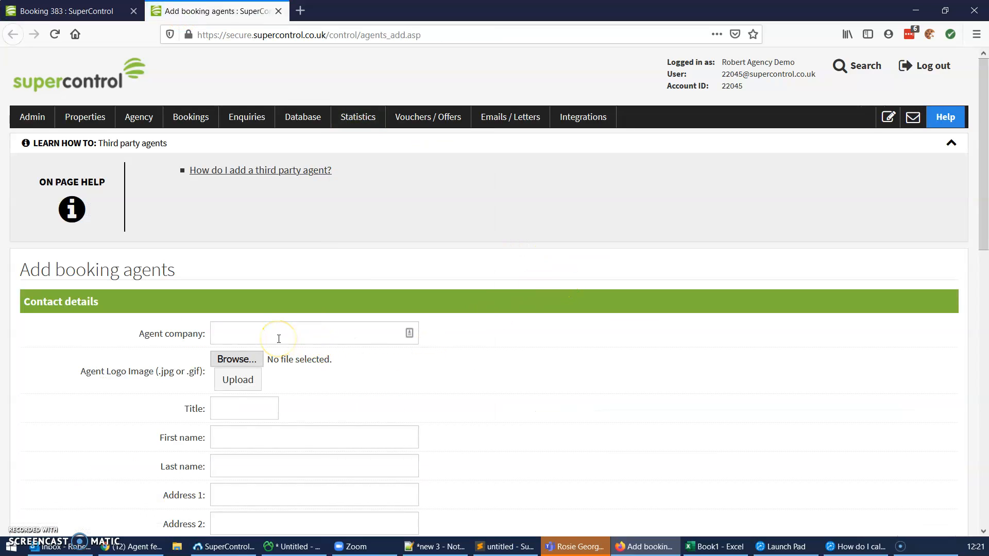
Check the agent name used on the booking and enter HomeAway commission as the new agent's company name.
left_click(65, 11)
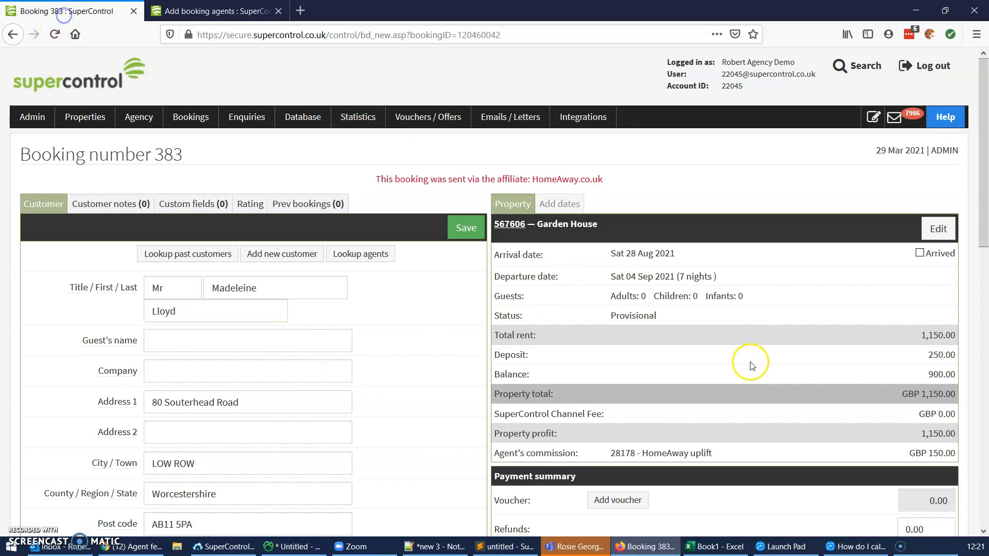
left_click_drag(639, 454, 716, 455)
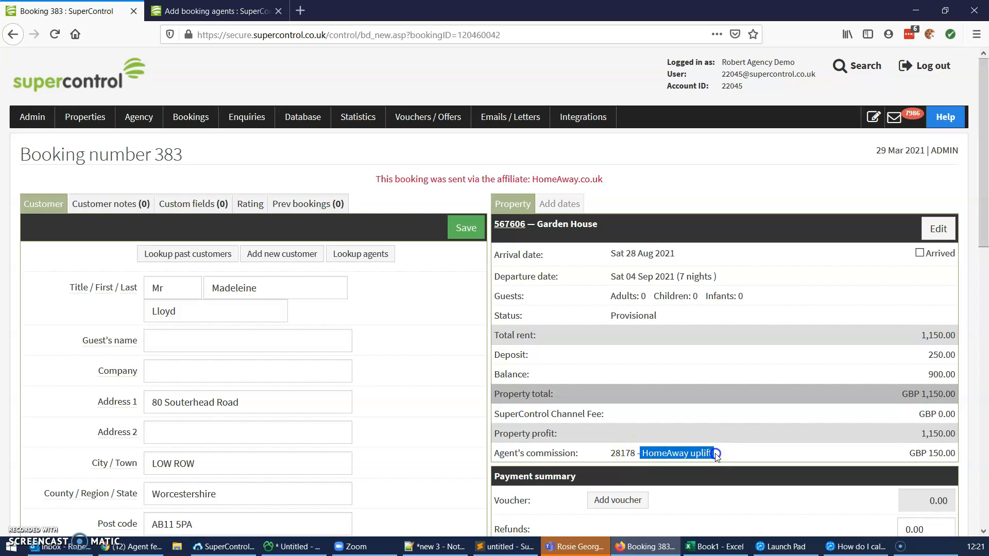
left_click(727, 456)
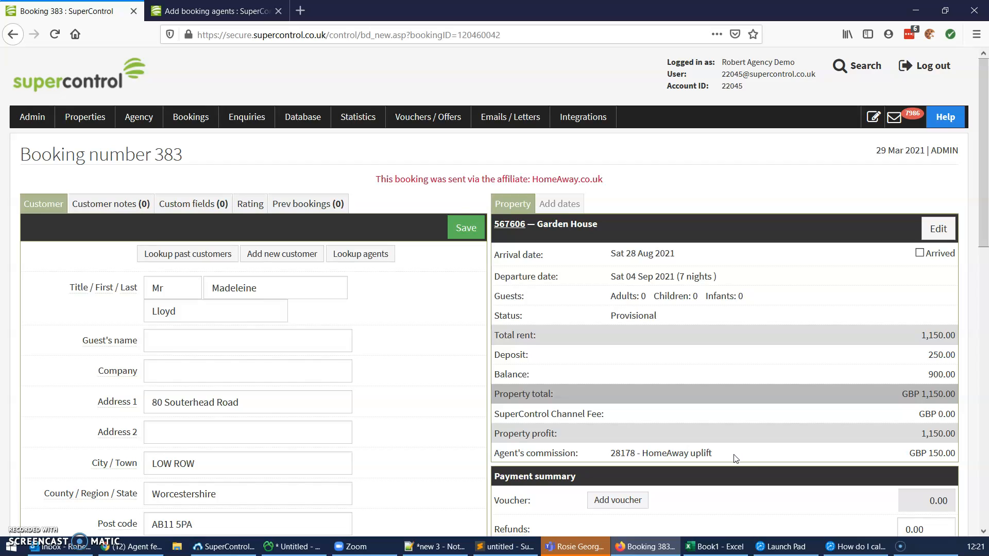
left_click(214, 10)
left_click(265, 338)
type("Home")
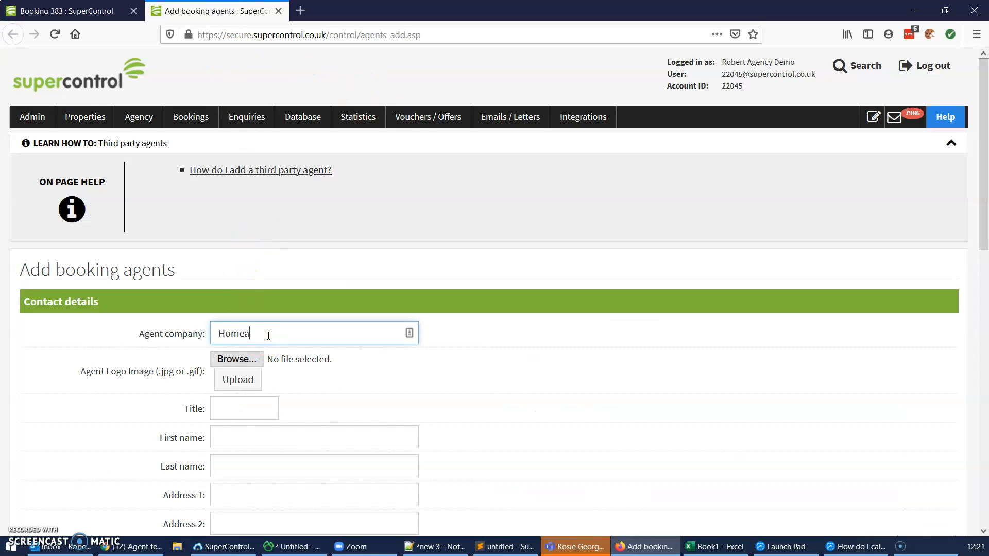
type("Away commission")
Set the new agent's default commission percentage to 10 and its deduction from customer payment to No.
scroll(718, 339, "down", 7)
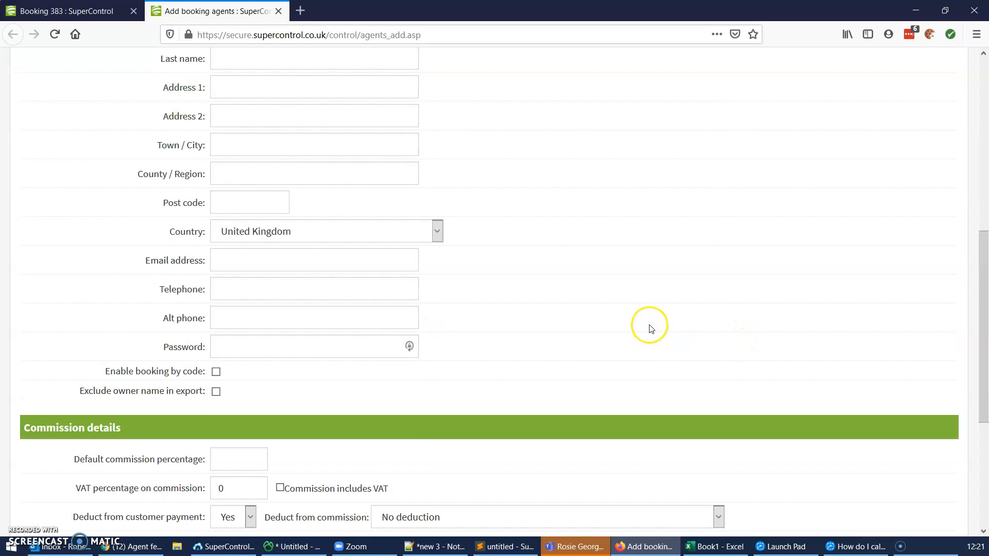
scroll(649, 327, "down", 3)
left_click(221, 322)
type("10")
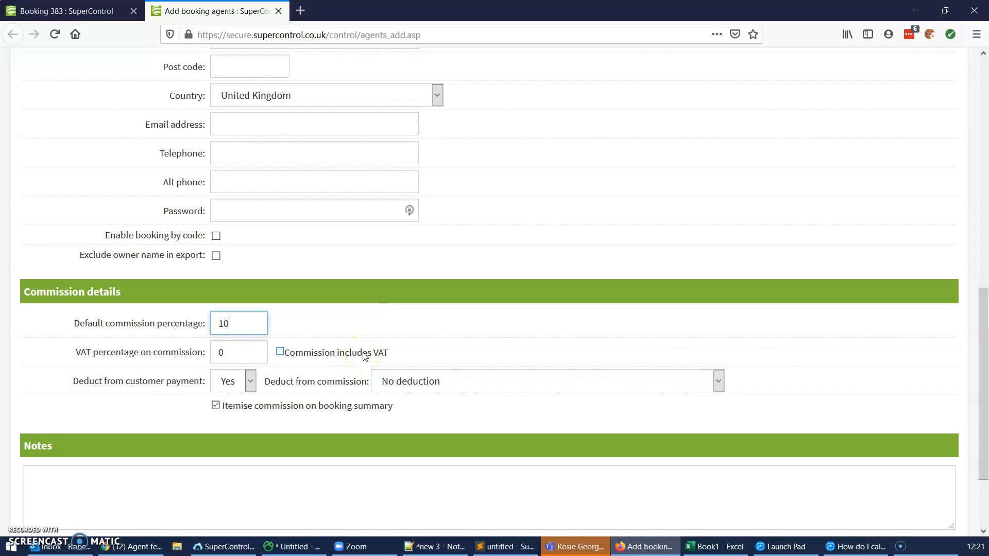
left_click(230, 381)
left_click(228, 424)
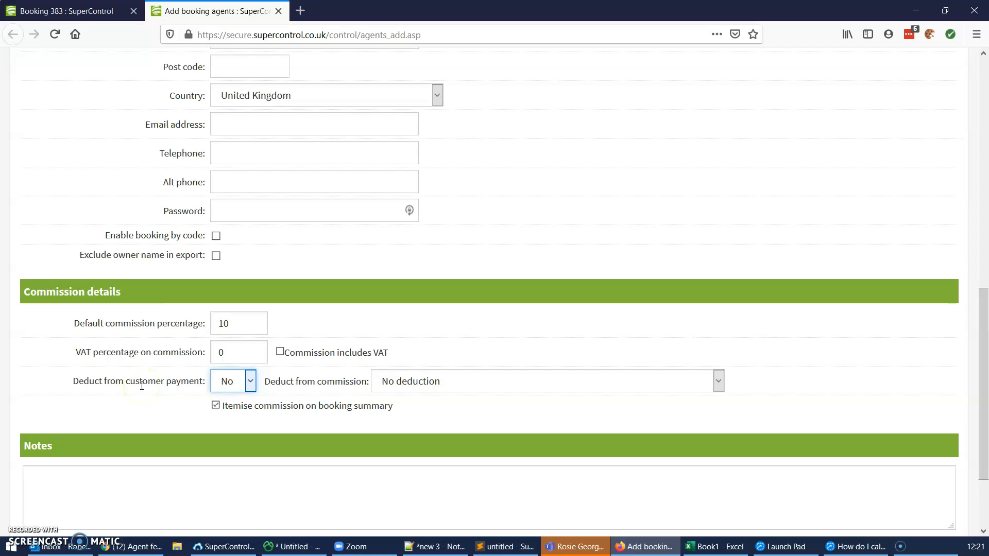
Set the deduction from commission to "Calculate commission and owner payment after agent fees" and save the new agent.
left_click(401, 386)
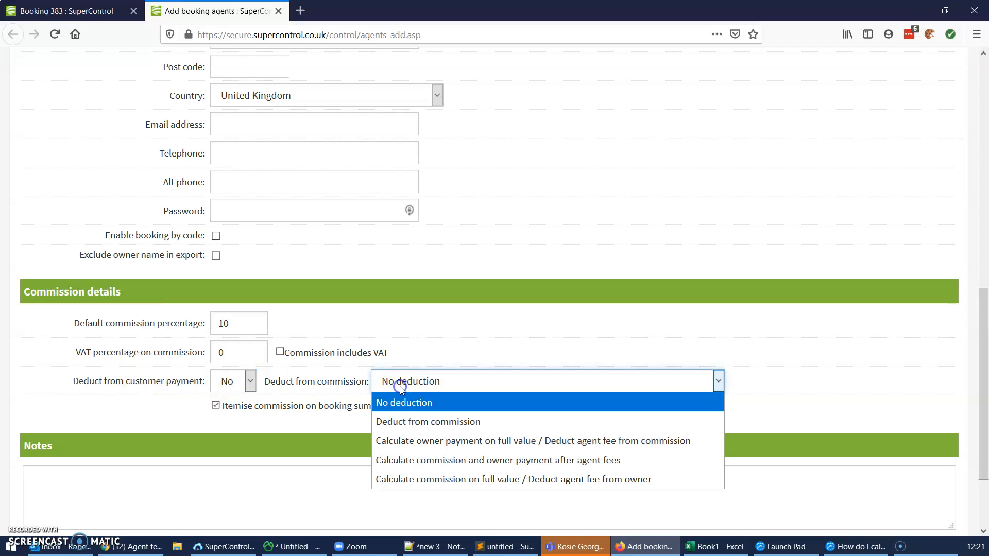
left_click(431, 459)
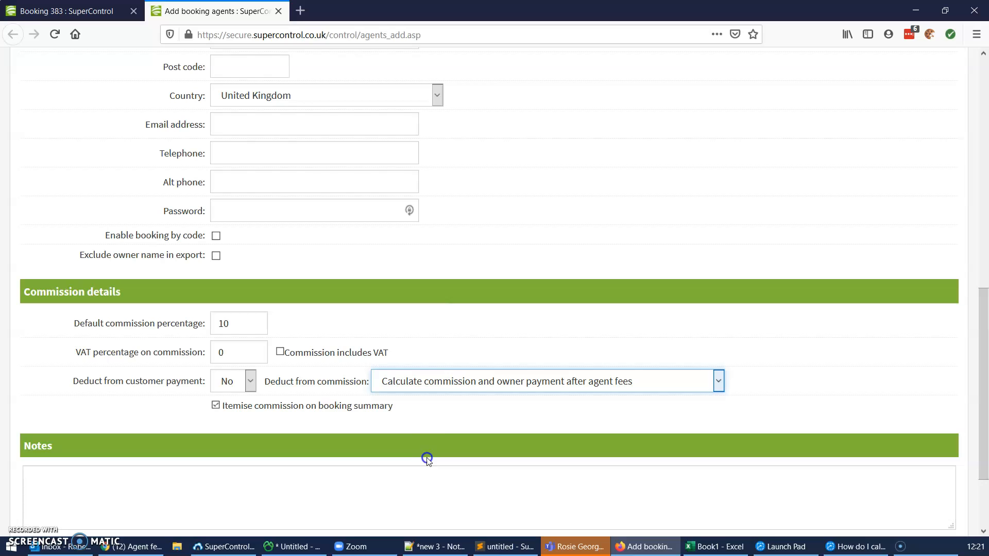
left_click(507, 404)
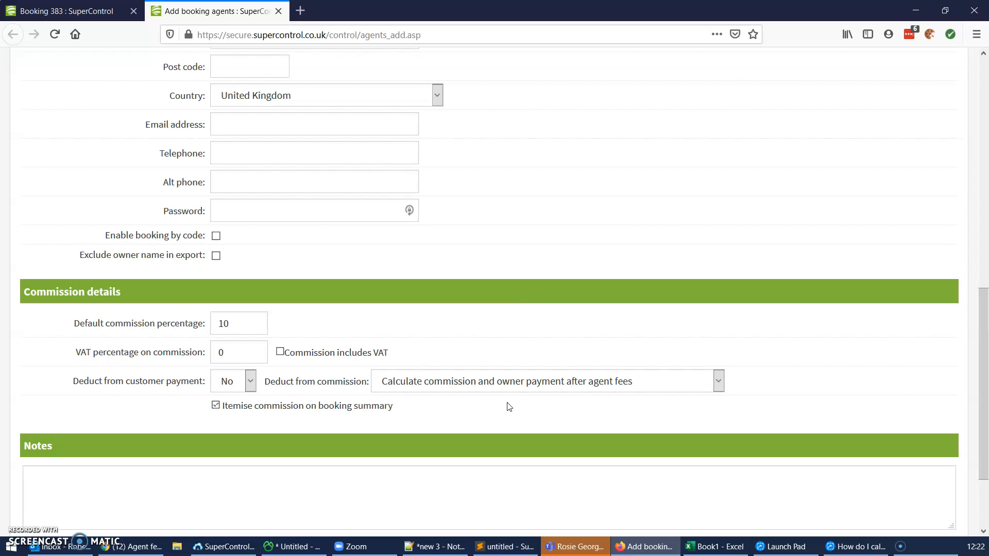
scroll(508, 407, "down", 2)
left_click(38, 459)
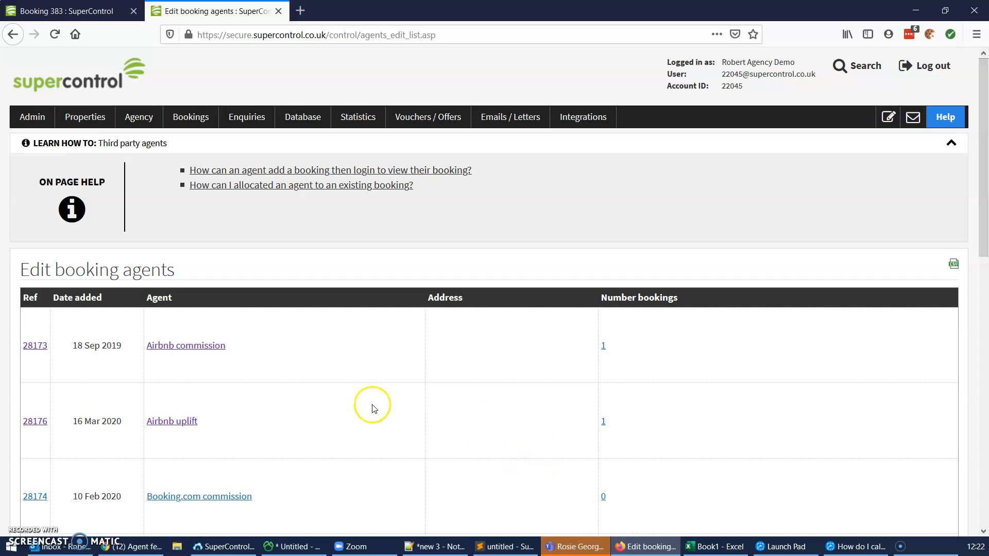
Find the HomeAway commission agent in the booking agents list and open the HomeAway uplift agent's details.
scroll(374, 409, "down", 8)
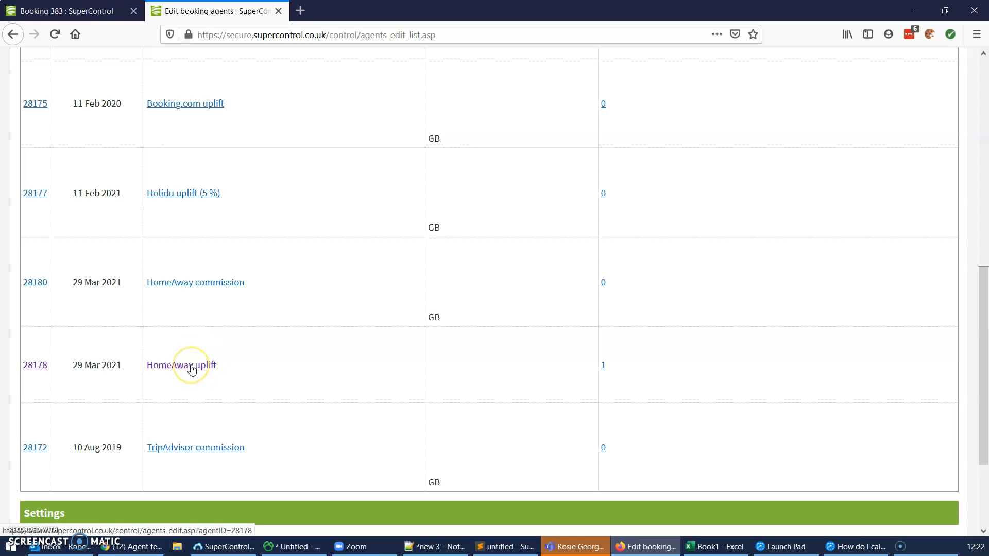
left_click_drag(257, 285, 149, 284)
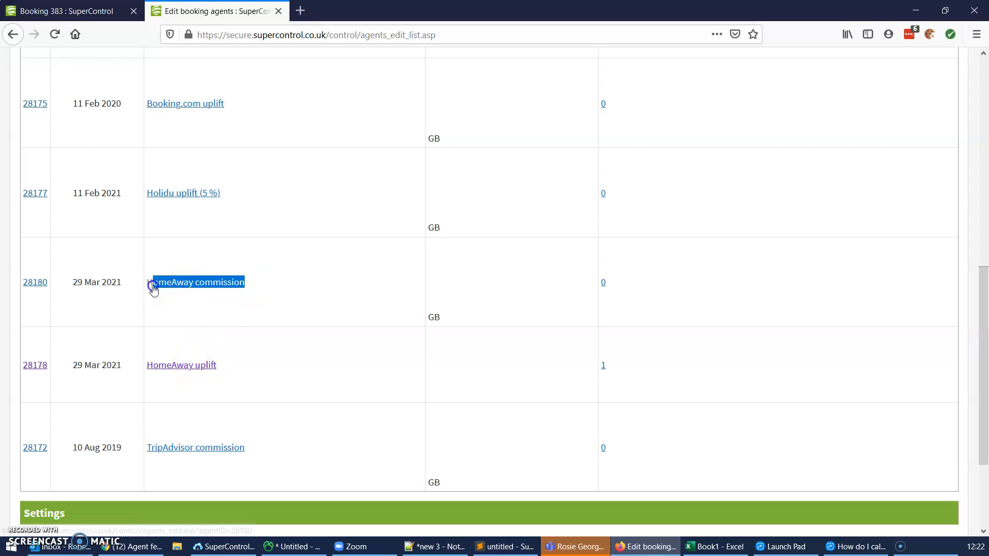
left_click(323, 337)
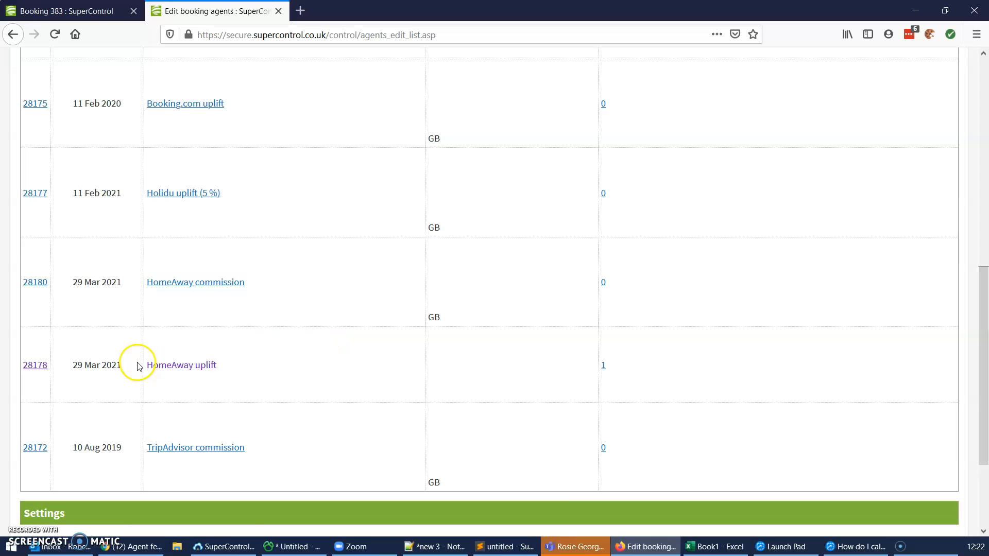
left_click(177, 369)
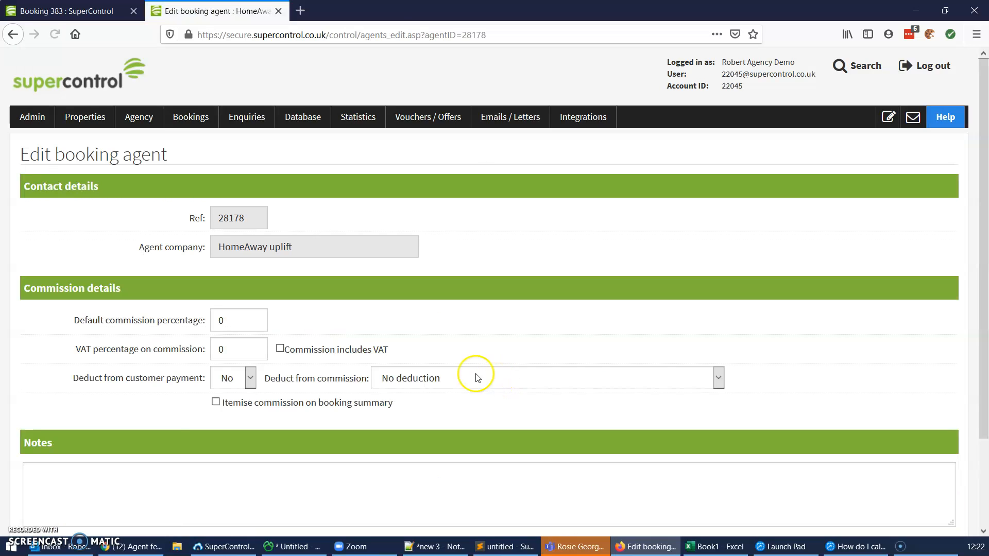
Try "Calculate commission and owner payment after agent fees" as the uplift agent's commission deduction and restore No deduction.
left_click(451, 381)
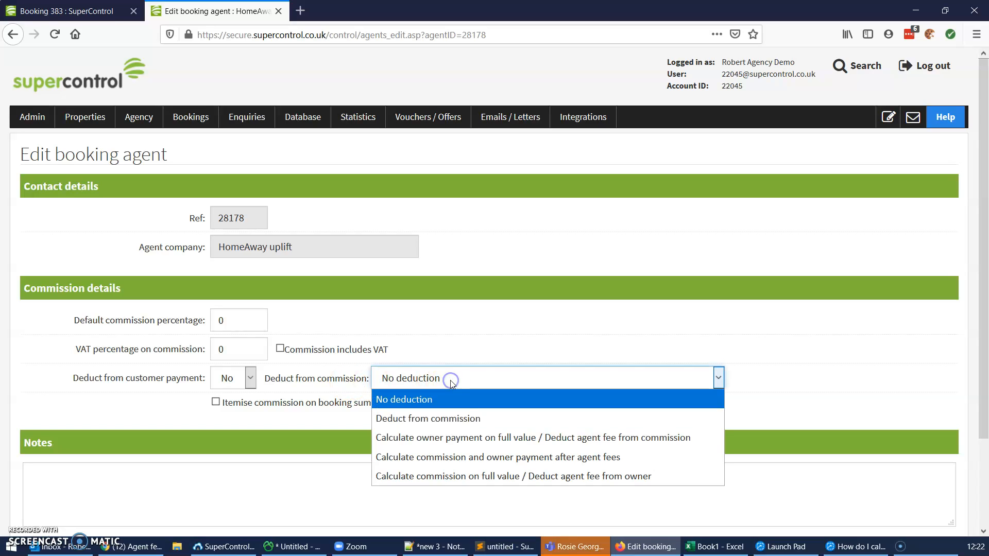
left_click(451, 458)
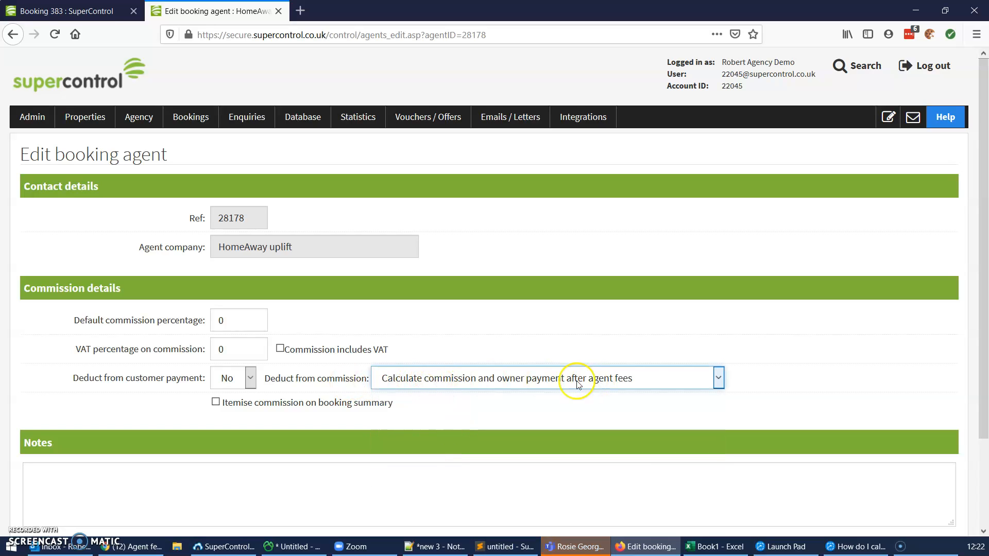
left_click(539, 381)
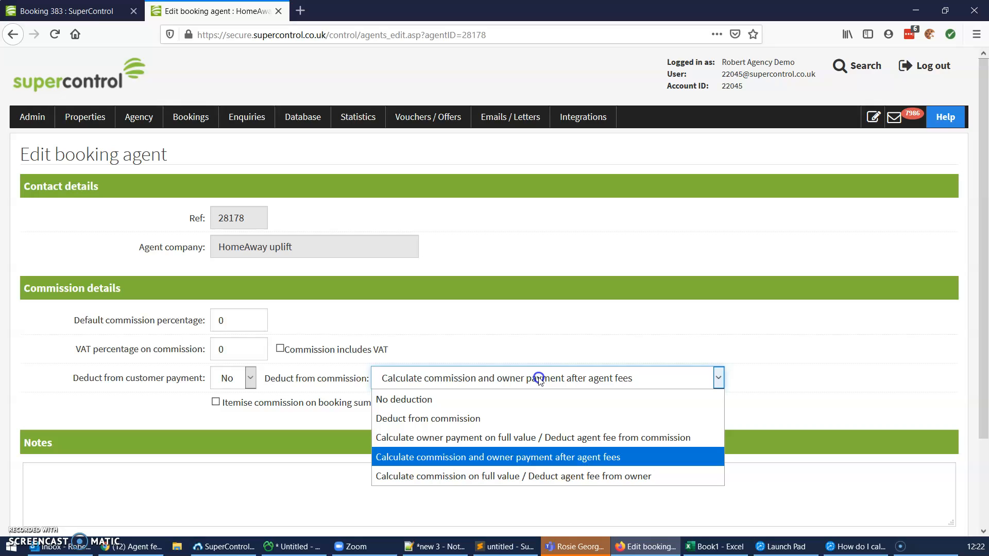
left_click(471, 397)
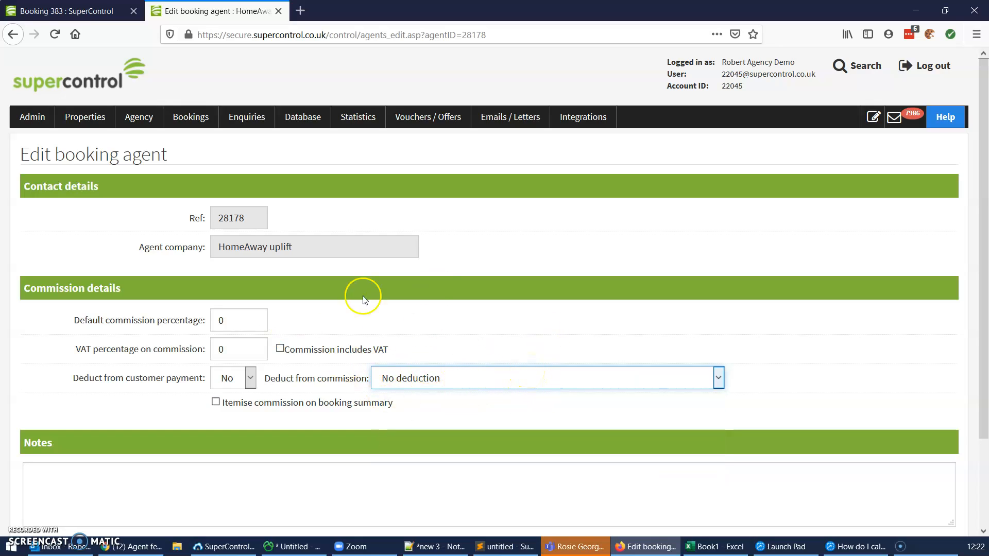
Return to the HomeAway booking and open its Garden House booking details for editing in a maximized window.
left_click(102, 11)
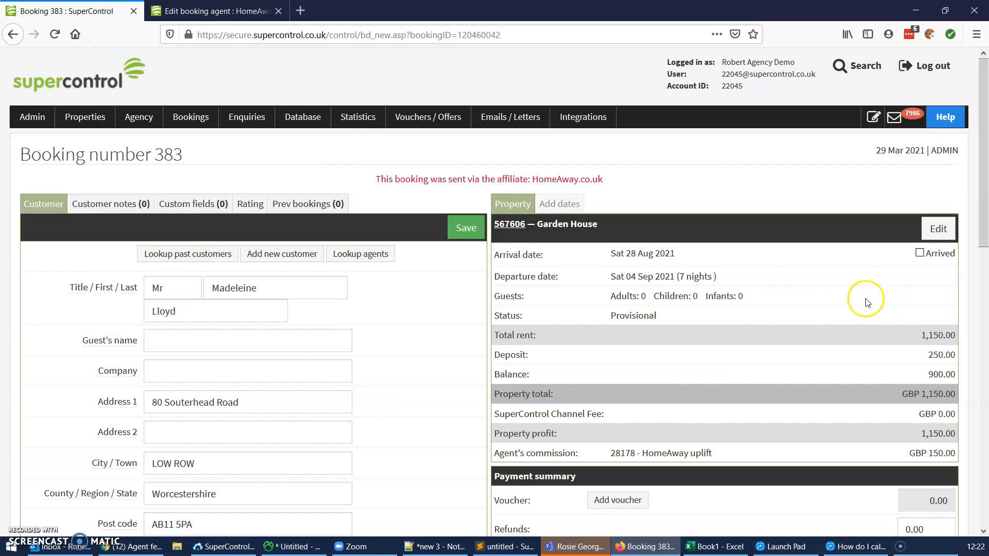
left_click(937, 230)
left_click_drag(781, 14, 466, 19)
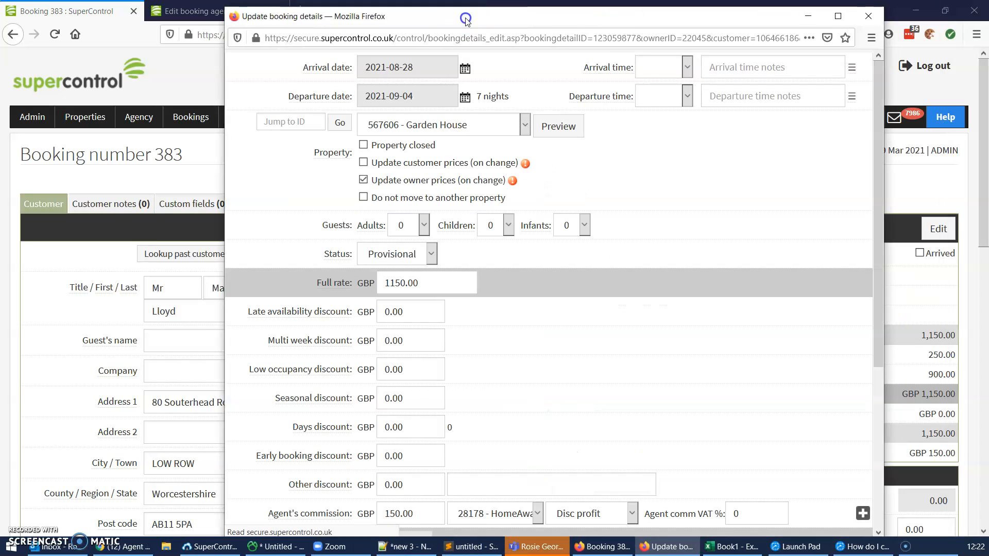
double_click(464, 18)
scroll(498, 251, "down", 4)
scroll(498, 251, "down", 1)
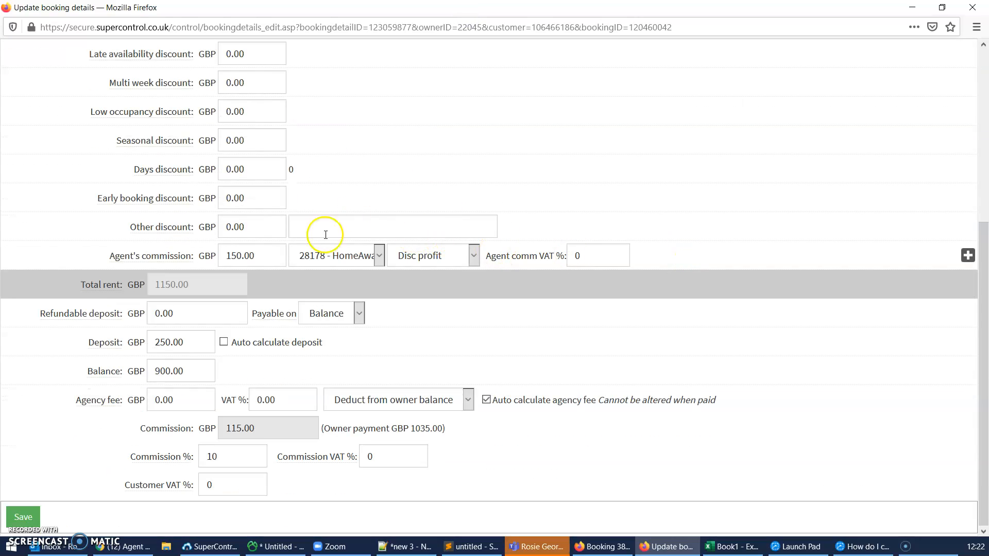
Add a second agent's commission line to the booking with the HomeAway commission (10%) agent and save the booking details.
left_click(967, 256)
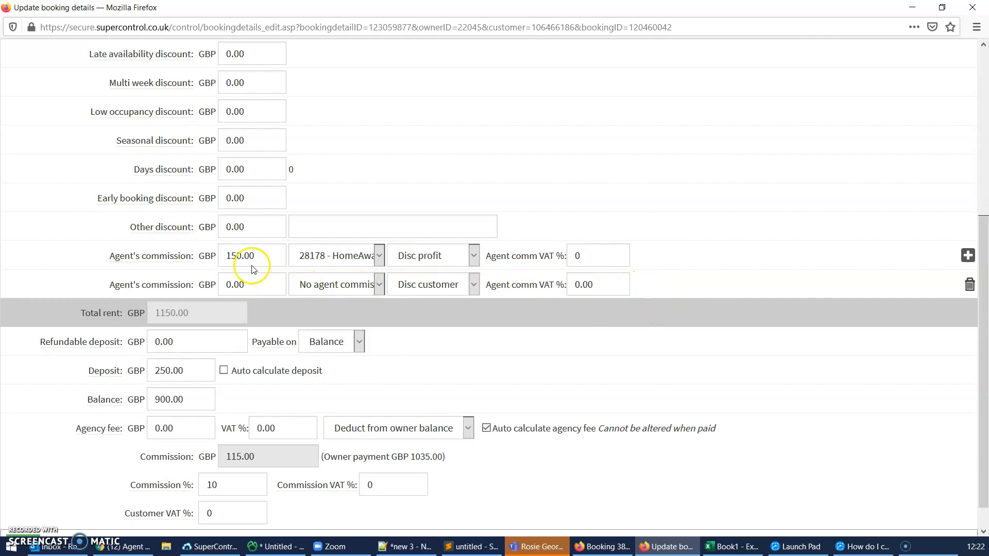
left_click(339, 289)
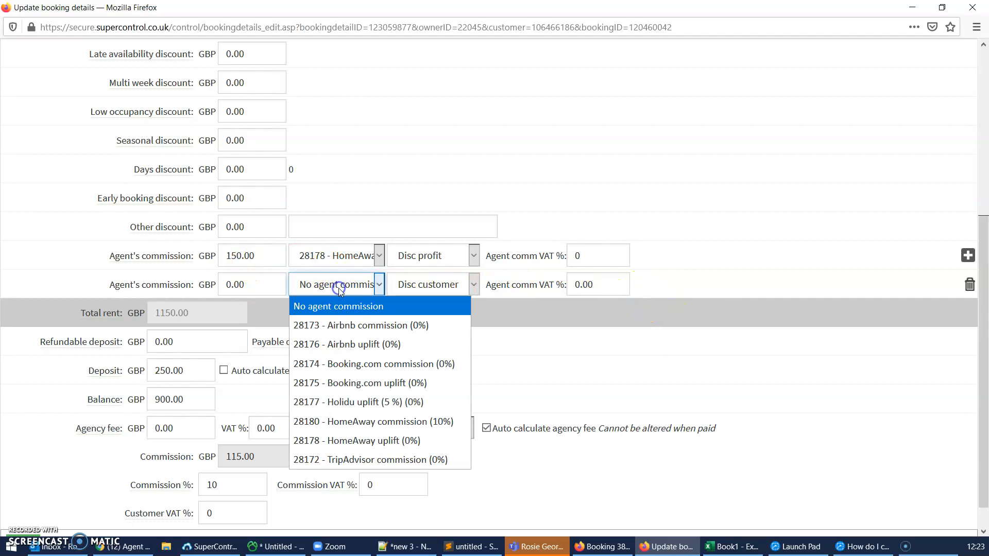
left_click(387, 431)
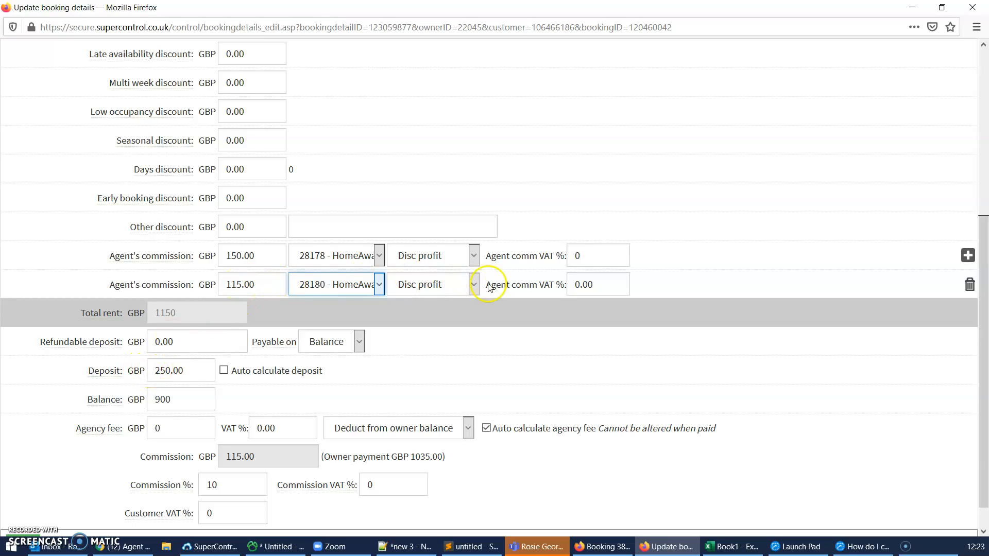
scroll(155, 356, "down", 1)
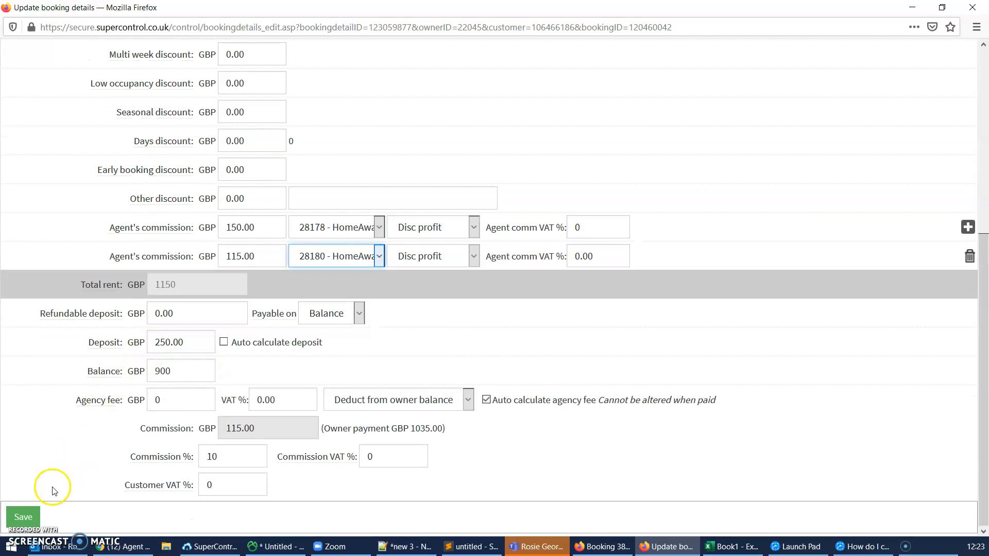
left_click(27, 516)
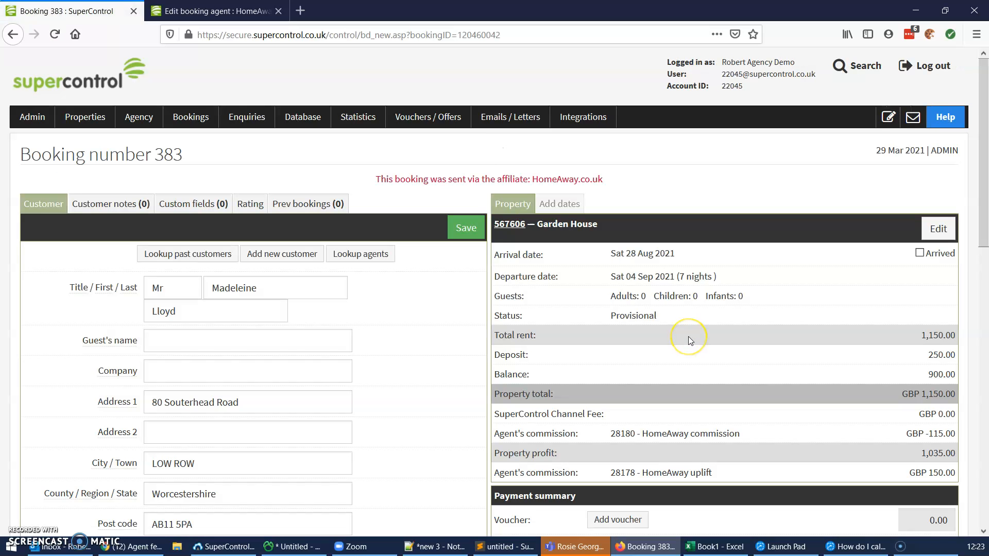
Examine the booking's owner payment and gross commission, comparing them with the total rent and agent's commission in the property summary.
scroll(688, 338, "down", 10)
left_click(767, 265)
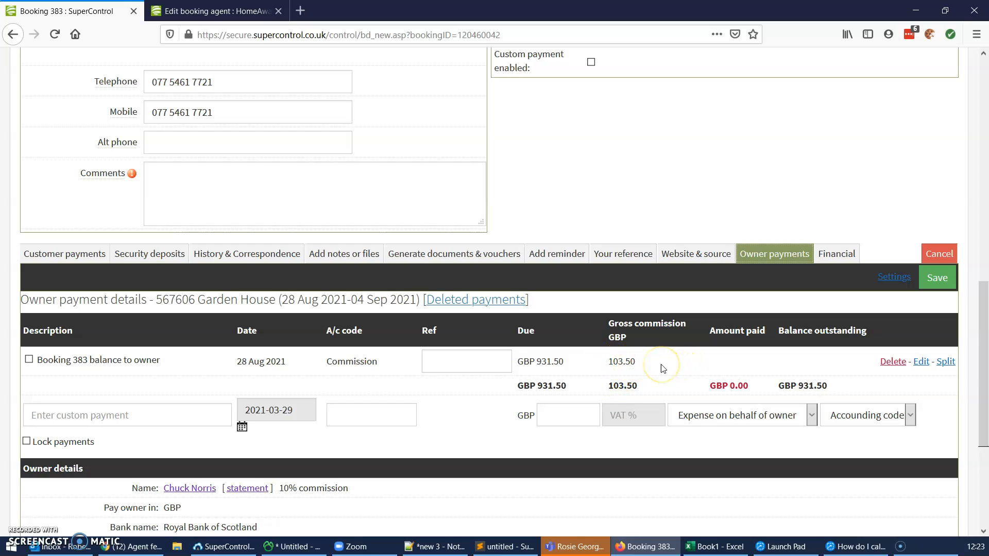
scroll(656, 371, "up", 10)
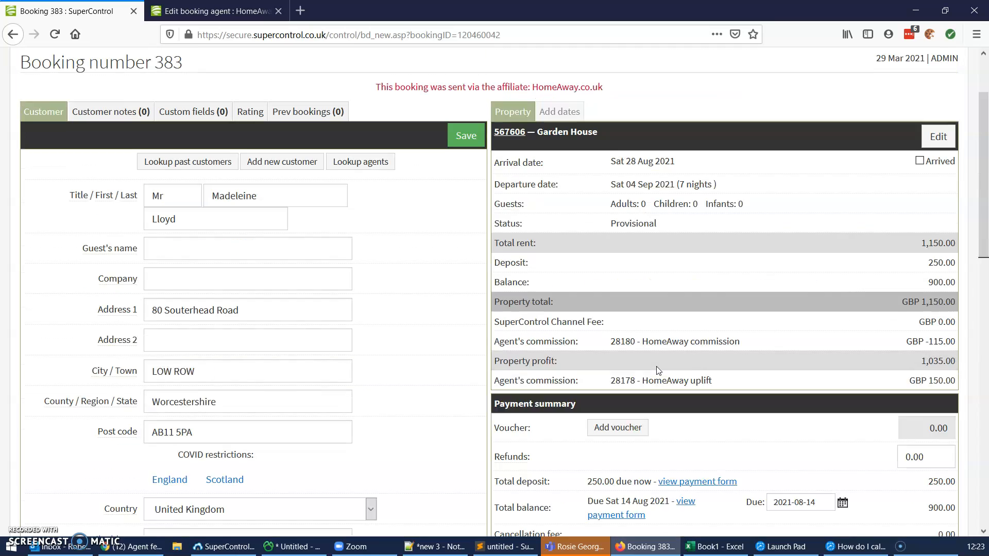
left_click(925, 265)
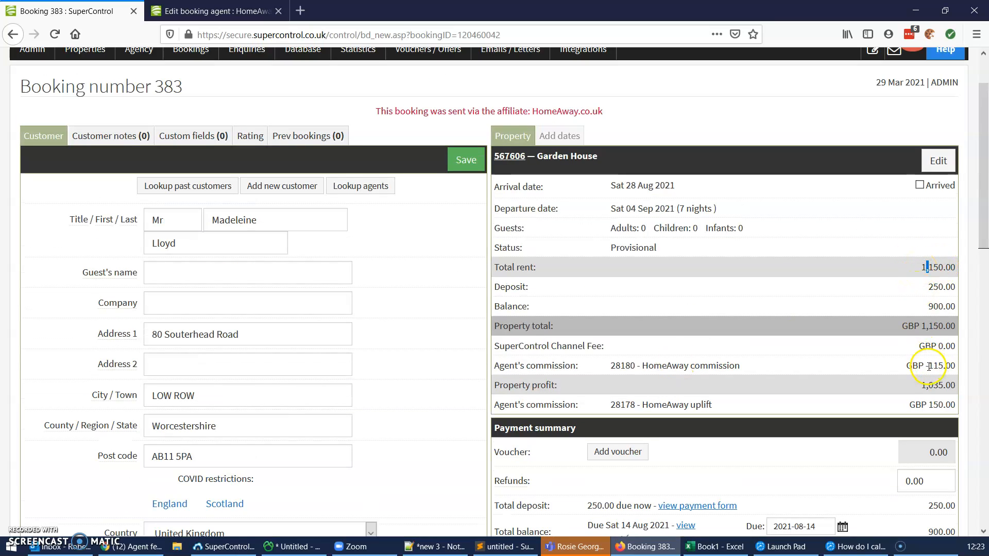
double_click(954, 366)
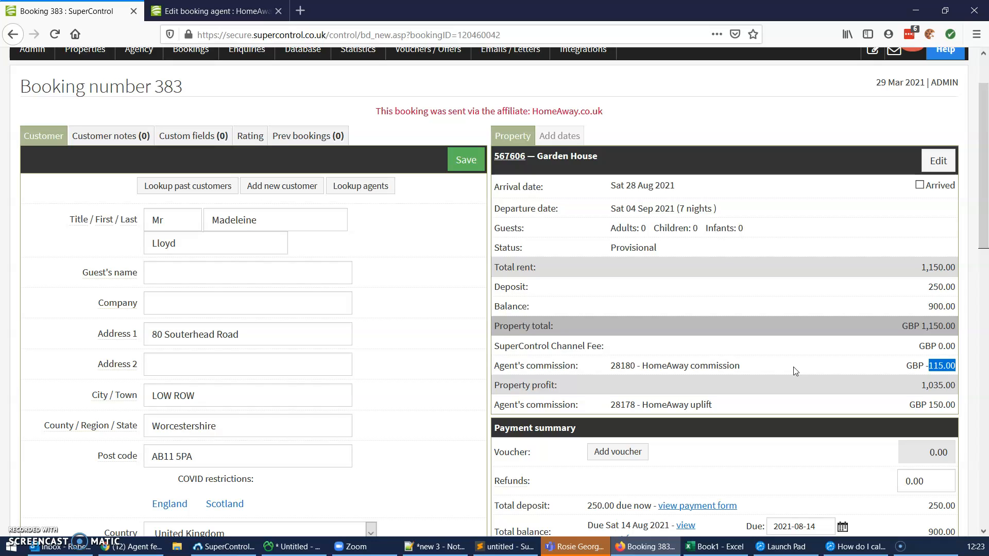
scroll(796, 370, "down", 9)
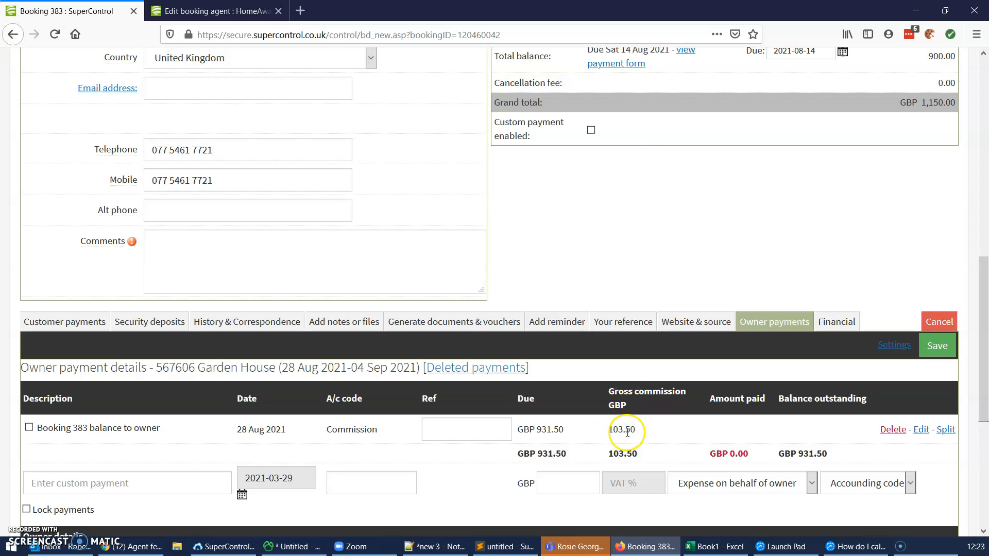
scroll(684, 437, "up", 10)
scroll(752, 410, "down", 3)
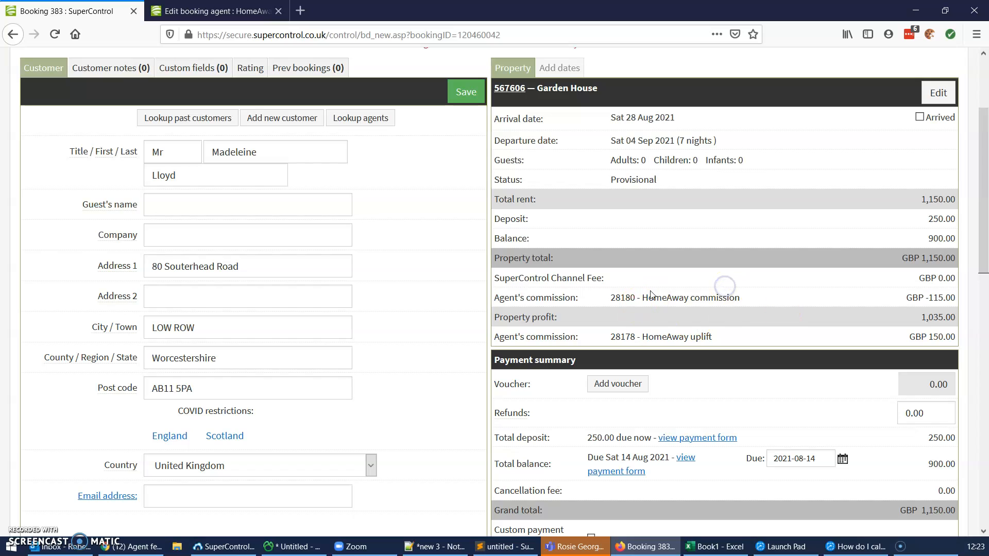